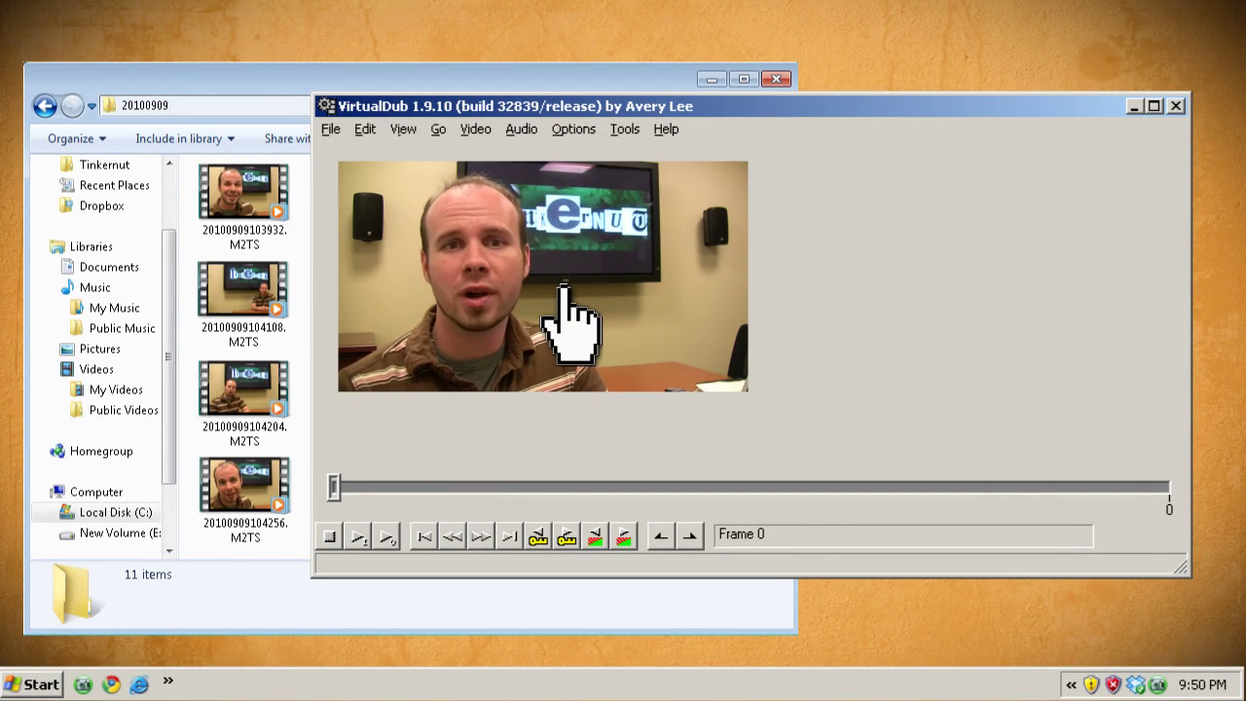
Drag an M2TS clip from the 20100909 folder onto VirtualDub so its frames show in the preview
drag(243, 288, 372, 331)
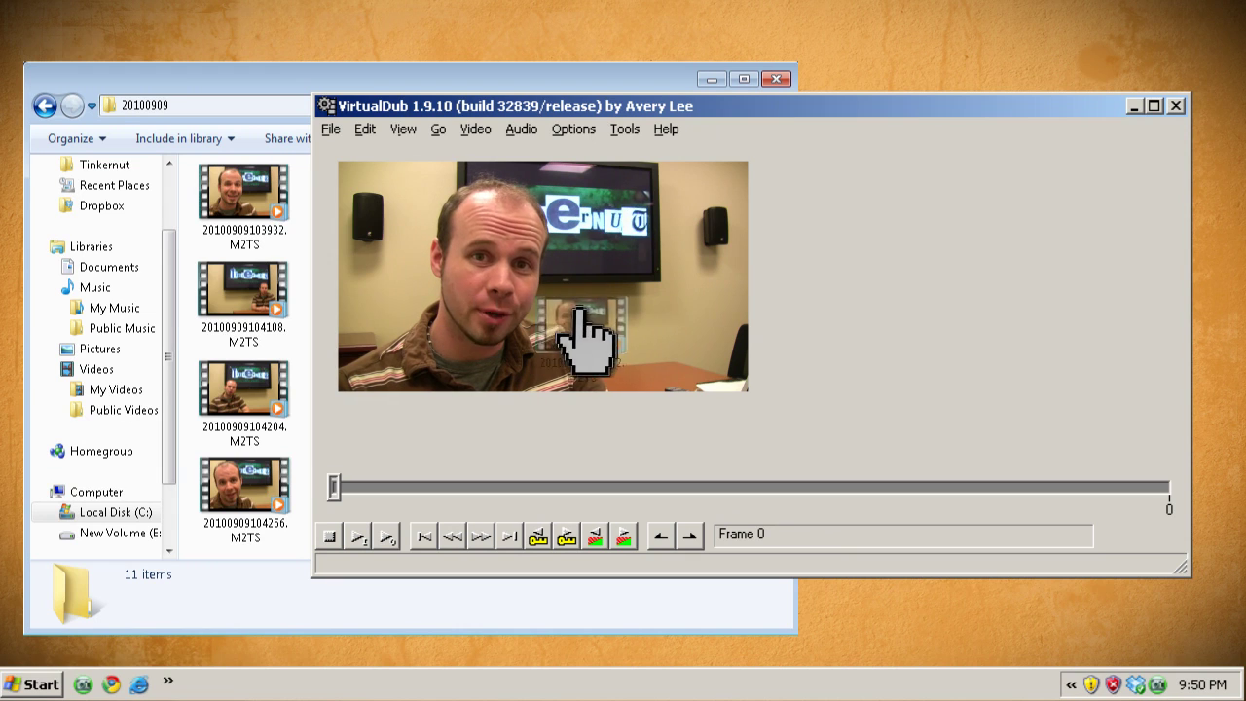
drag(578, 310, 791, 302)
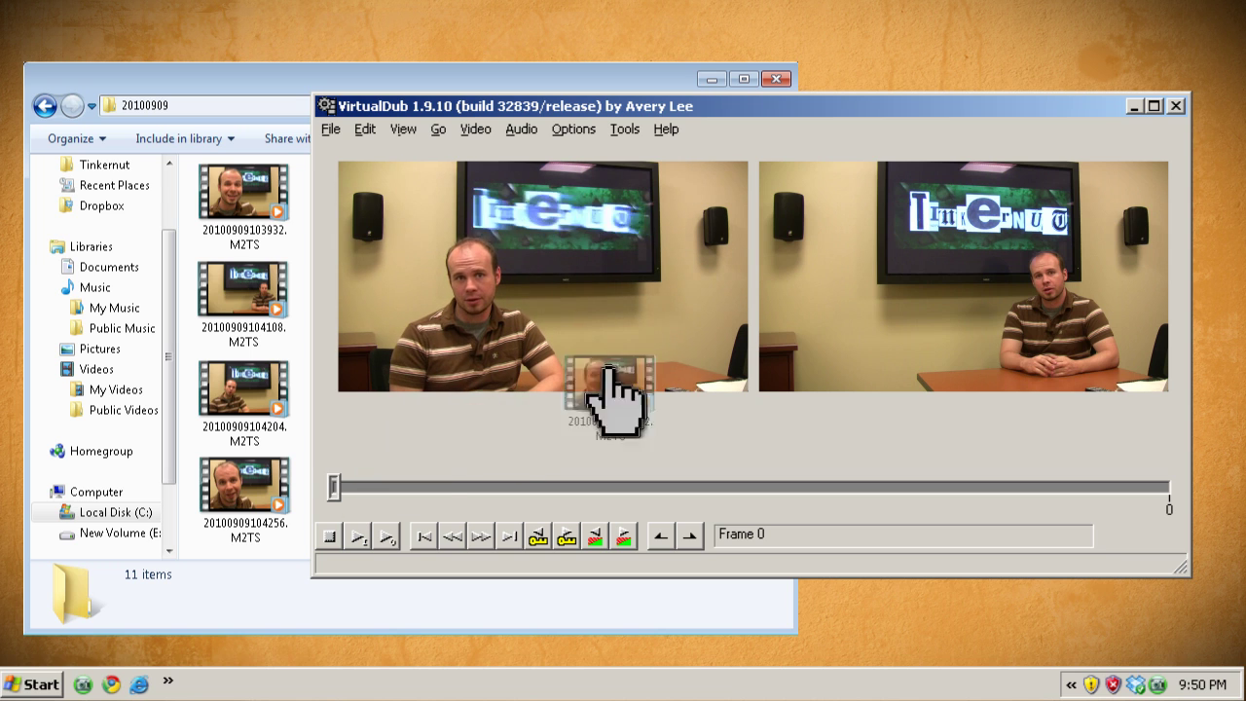
drag(606, 370, 1071, 224)
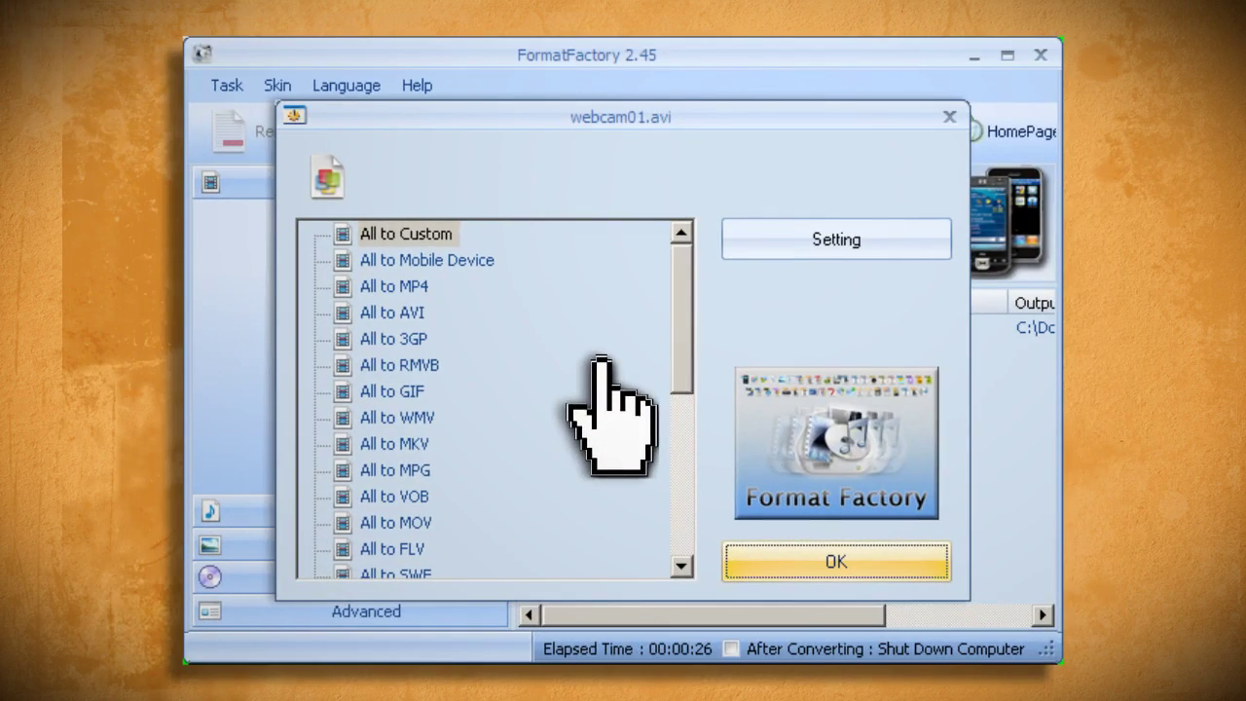
Choose All to AVI for webcam01.avi, keeping the High quality and size profile
click(404, 312)
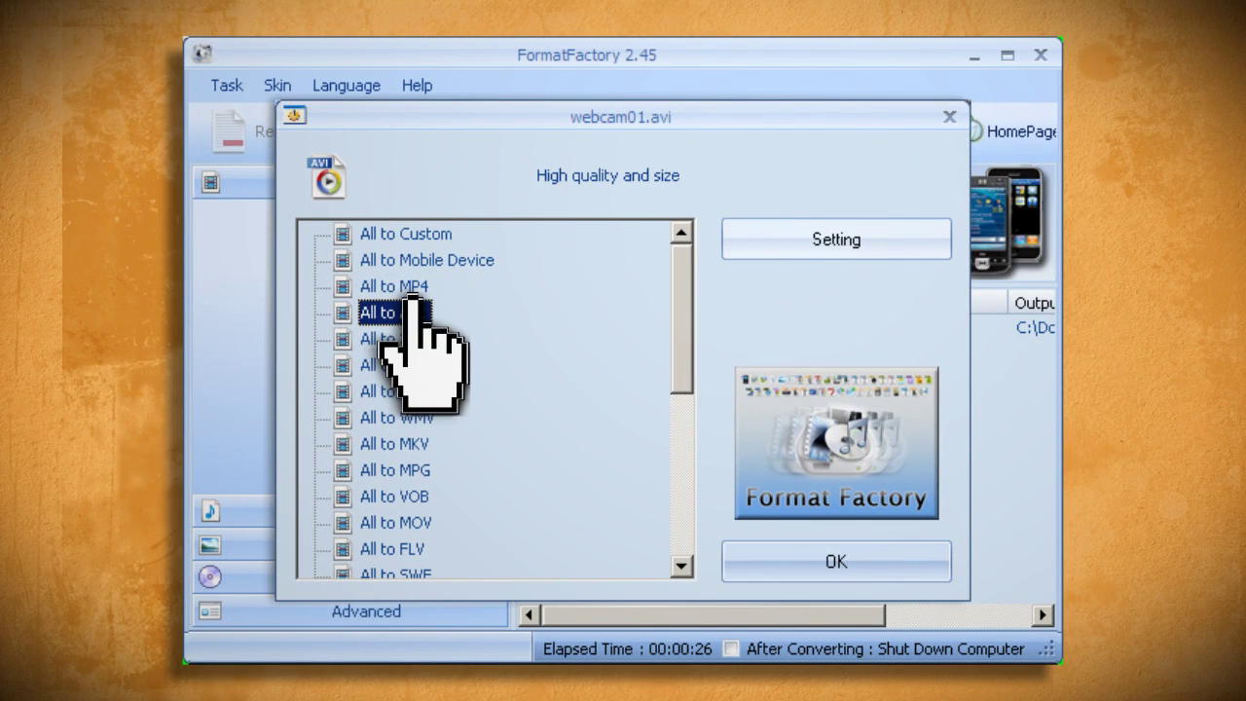
click(825, 240)
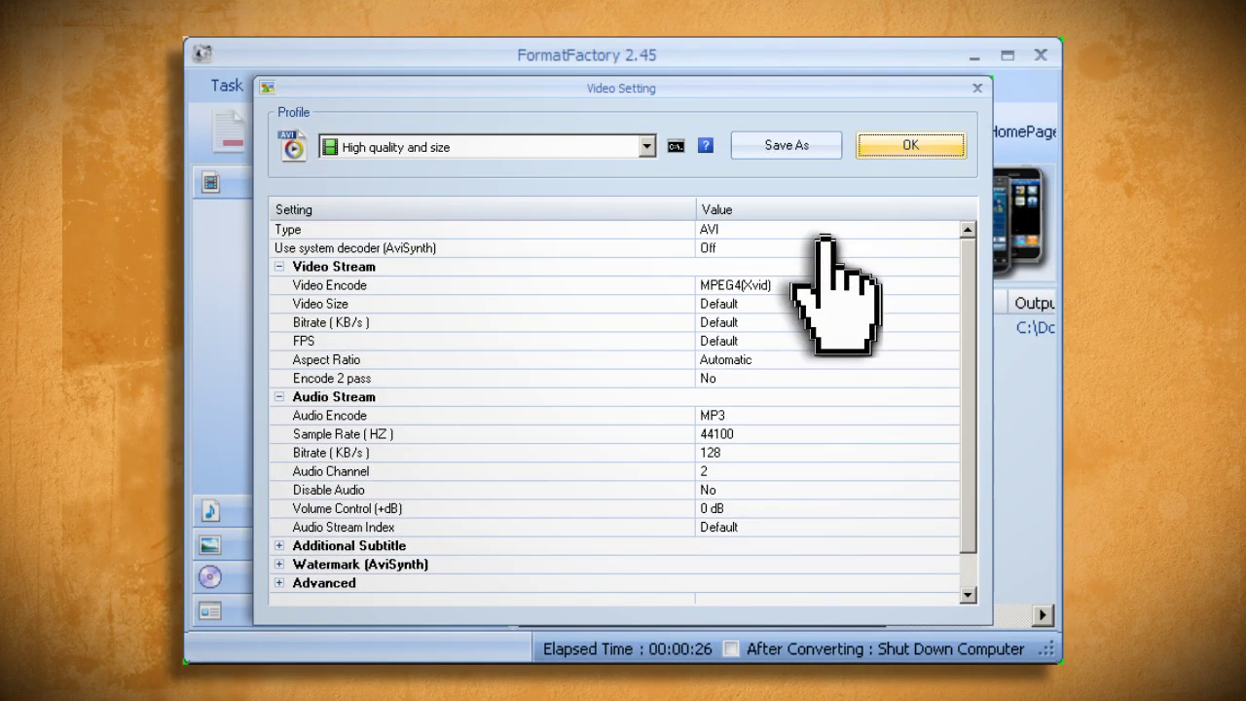
click(647, 146)
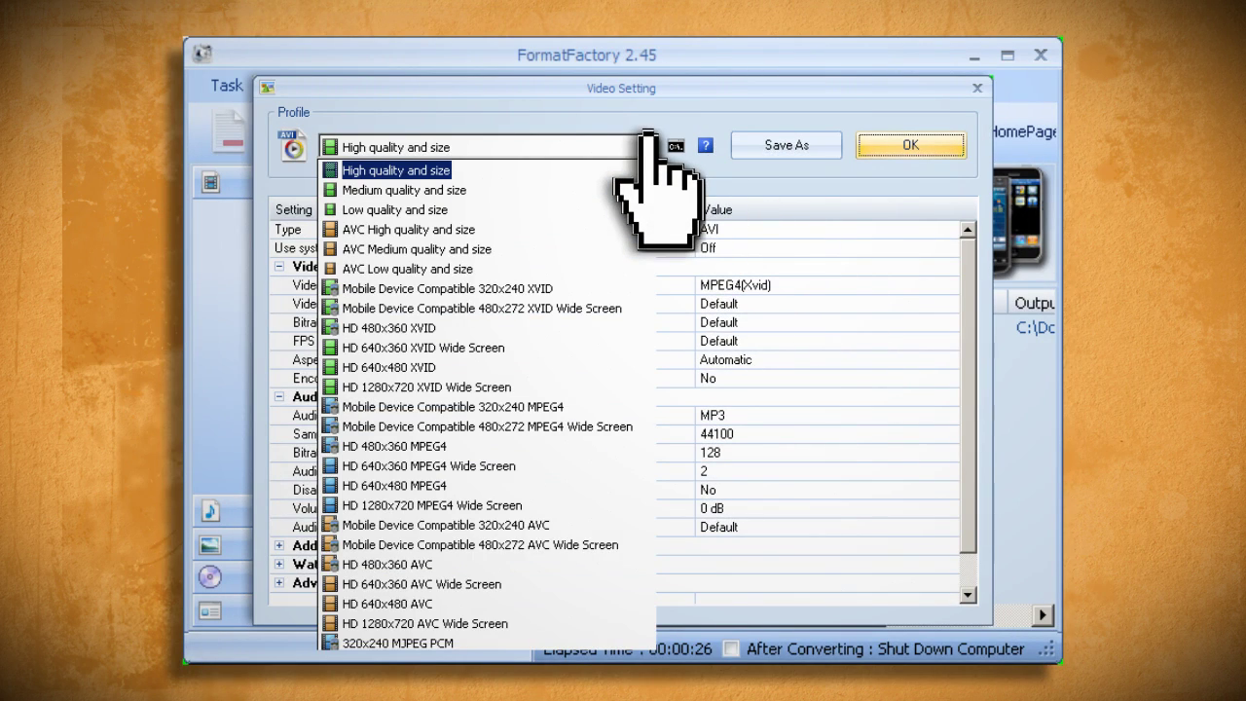
click(646, 146)
click(911, 145)
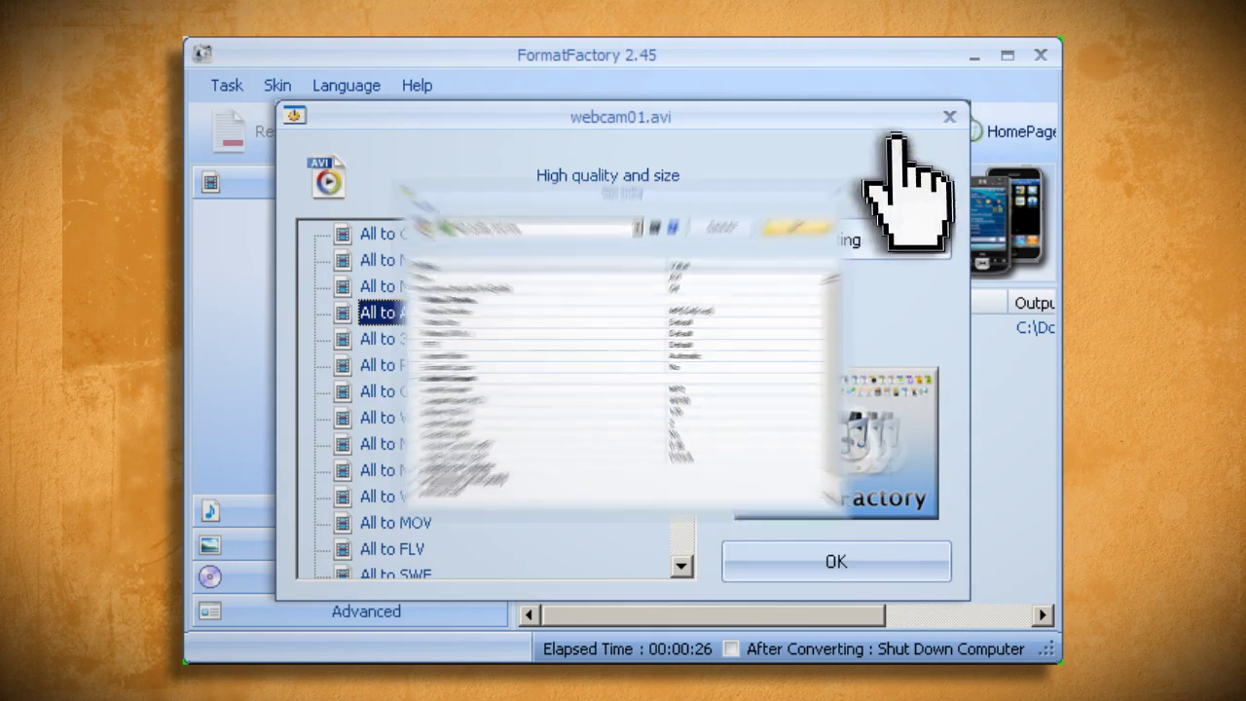
Queue webcam01.avi, run the AVI conversion, and open the FFOutput folder
click(869, 557)
click(587, 129)
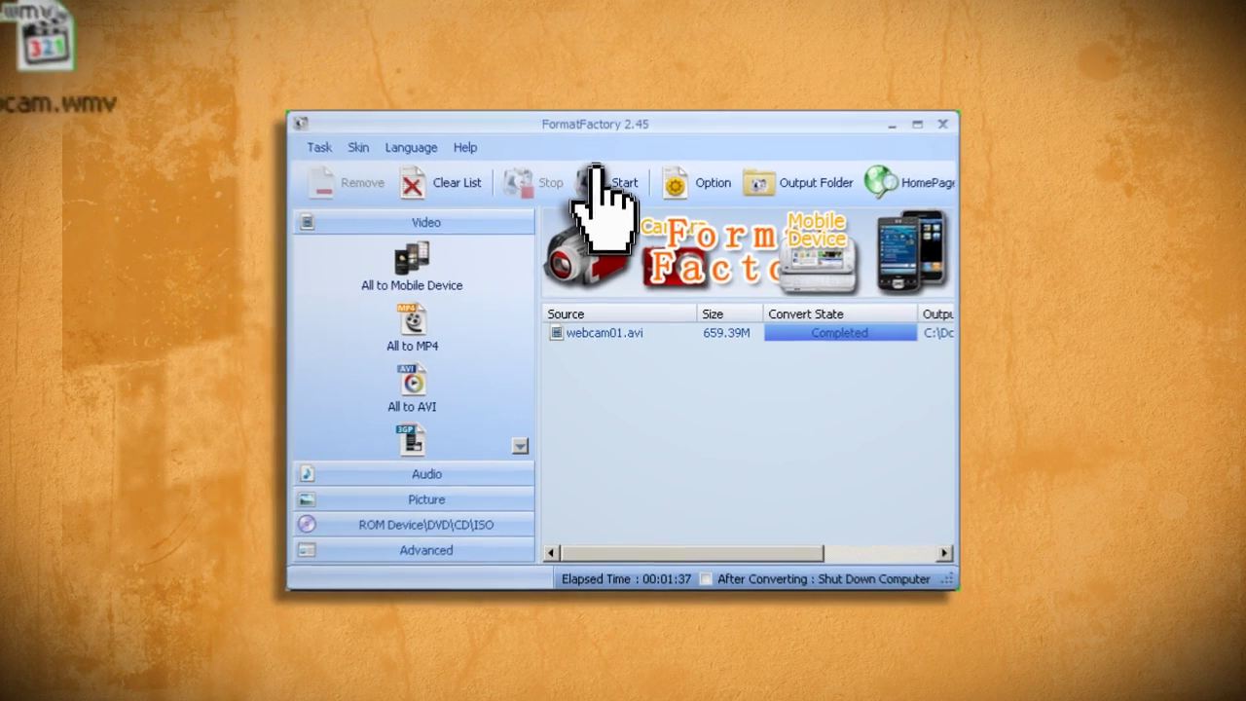
click(771, 182)
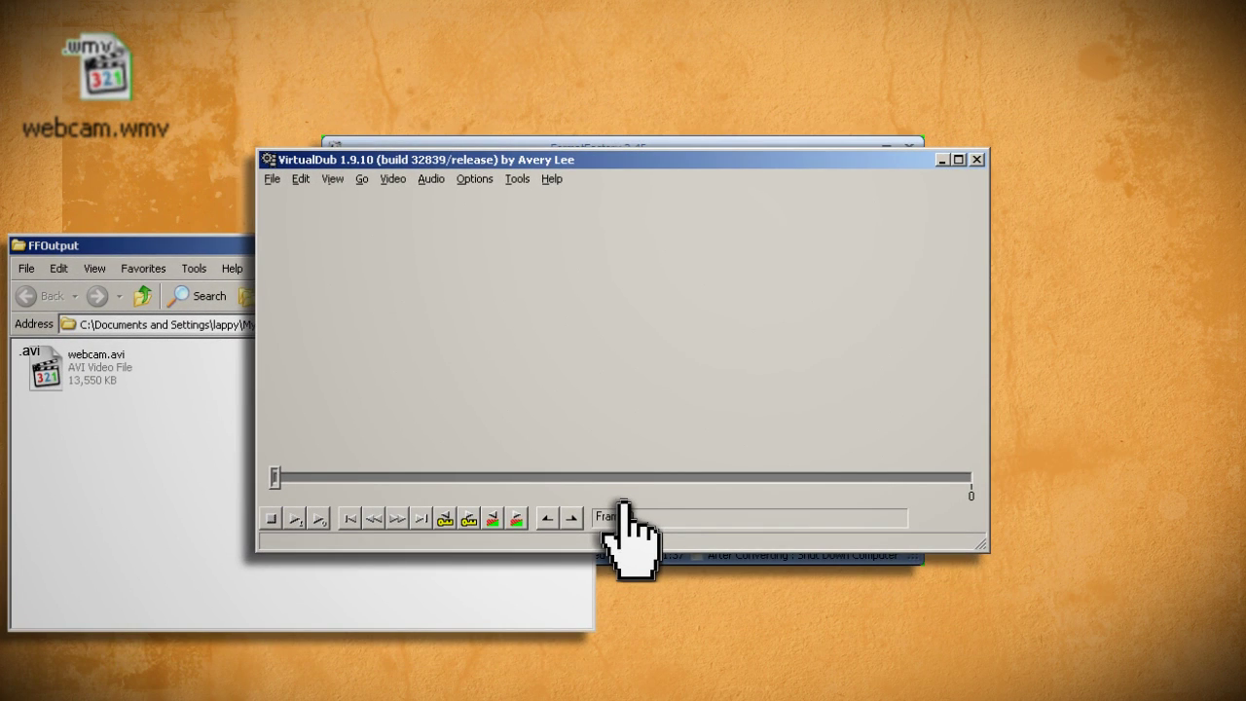
Load webcam.avi, leave its video filter list empty, and move the preview to frame 200
drag(46, 368, 450, 258)
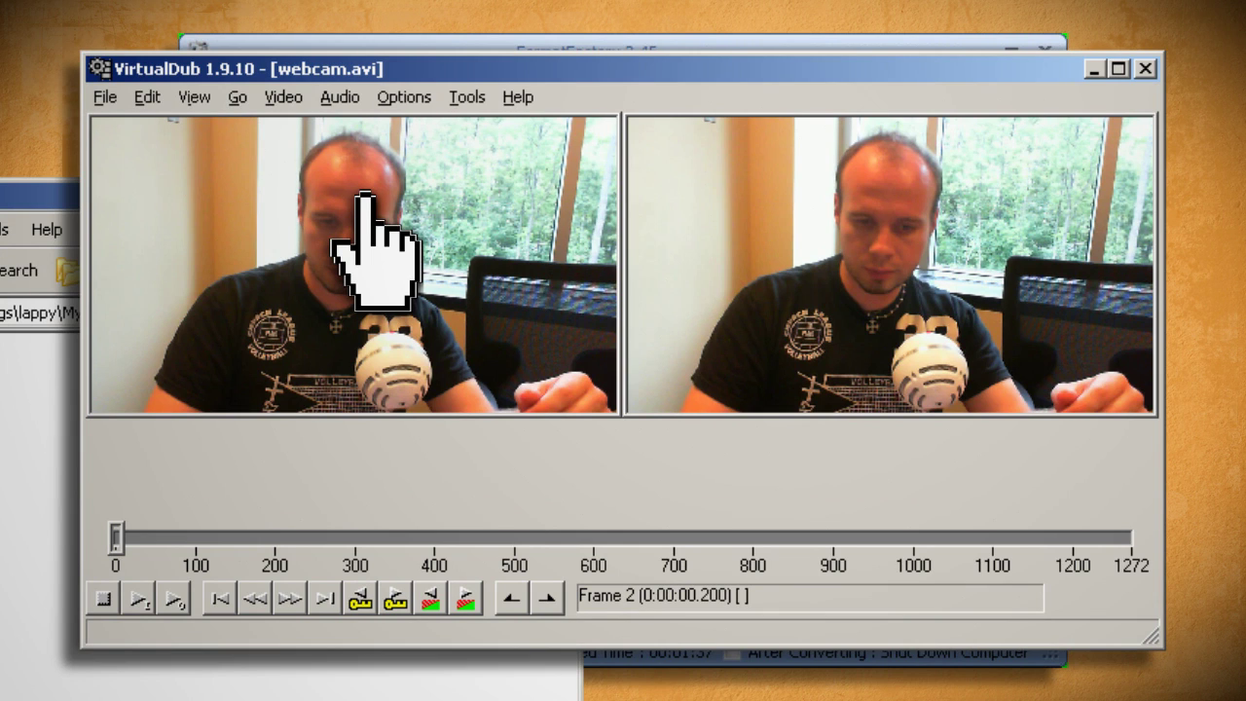
click(281, 96)
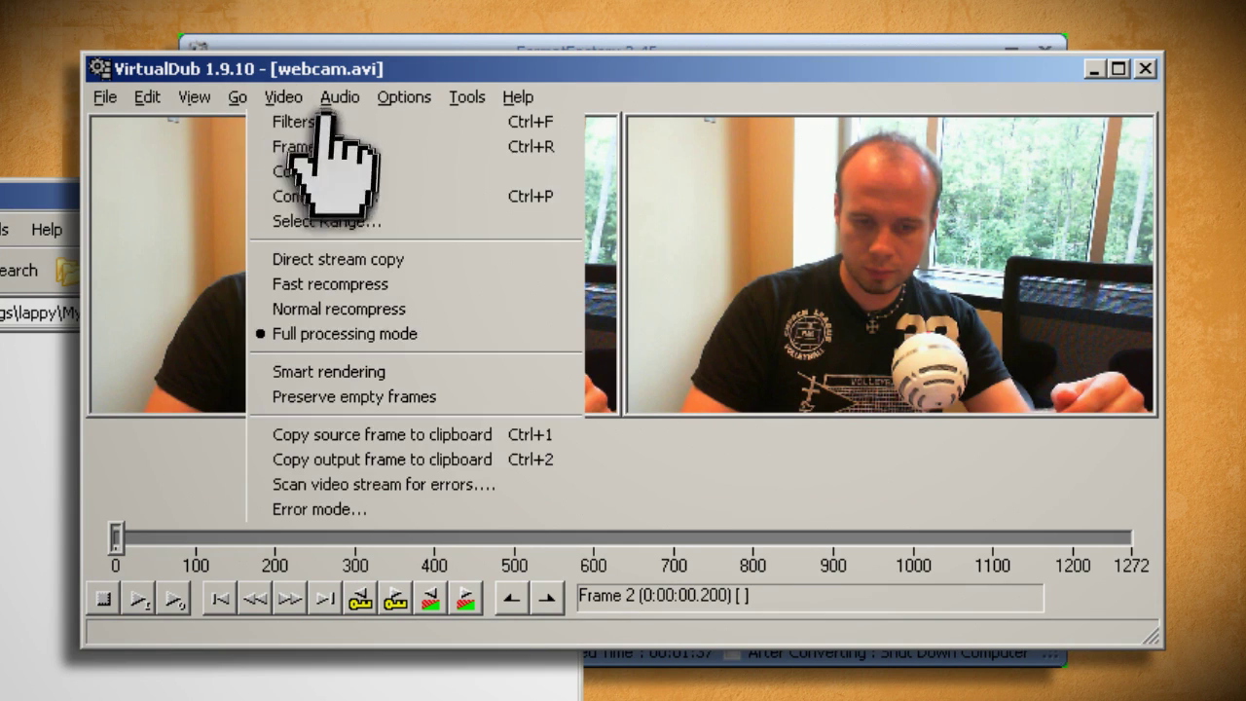
click(312, 119)
click(848, 277)
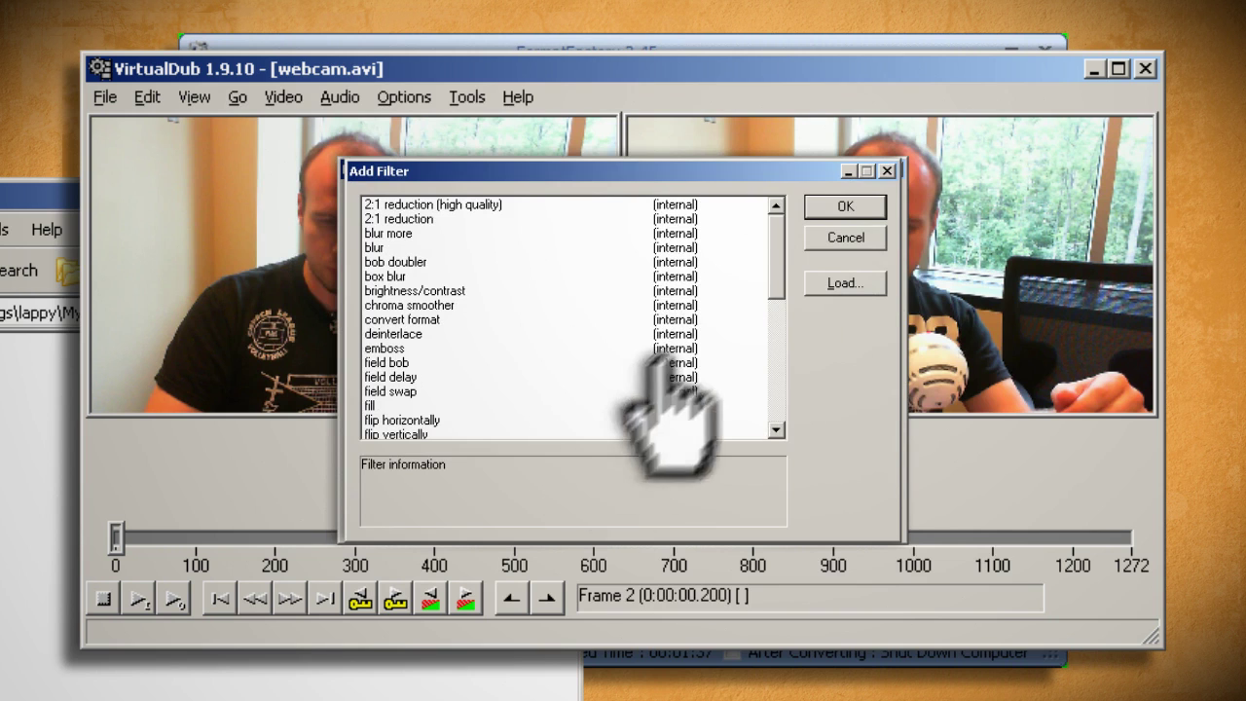
click(843, 236)
click(832, 207)
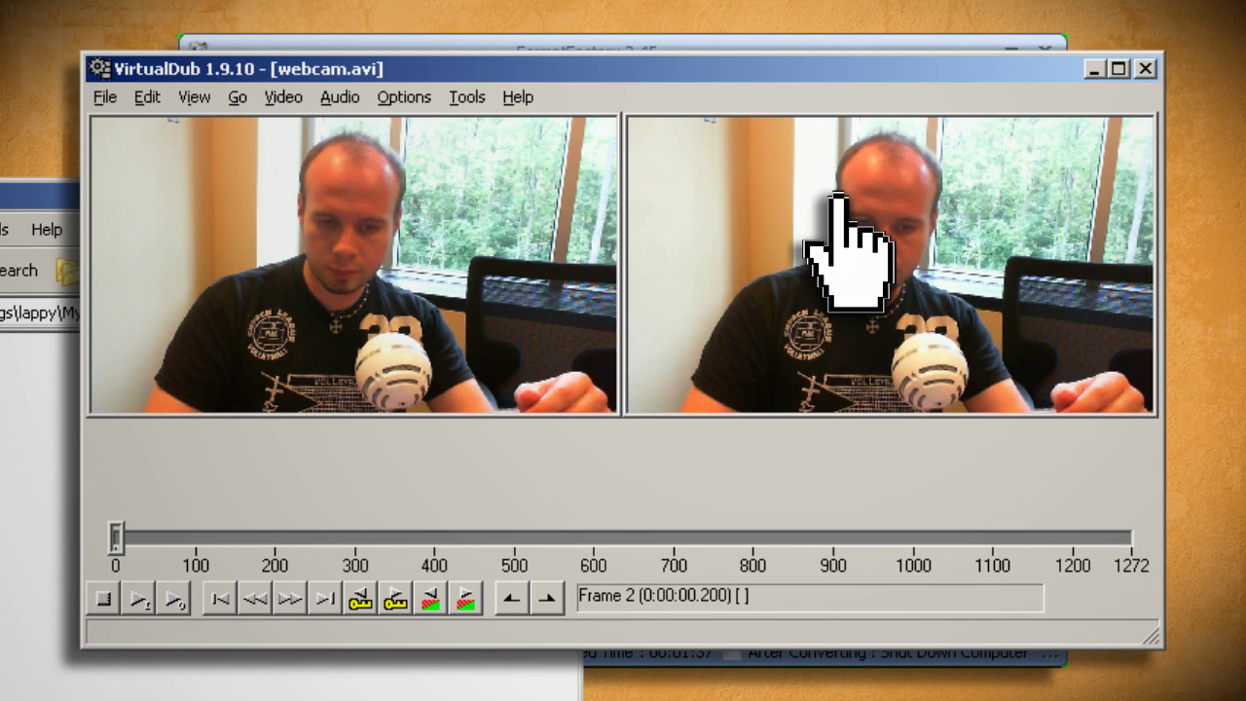
click(273, 534)
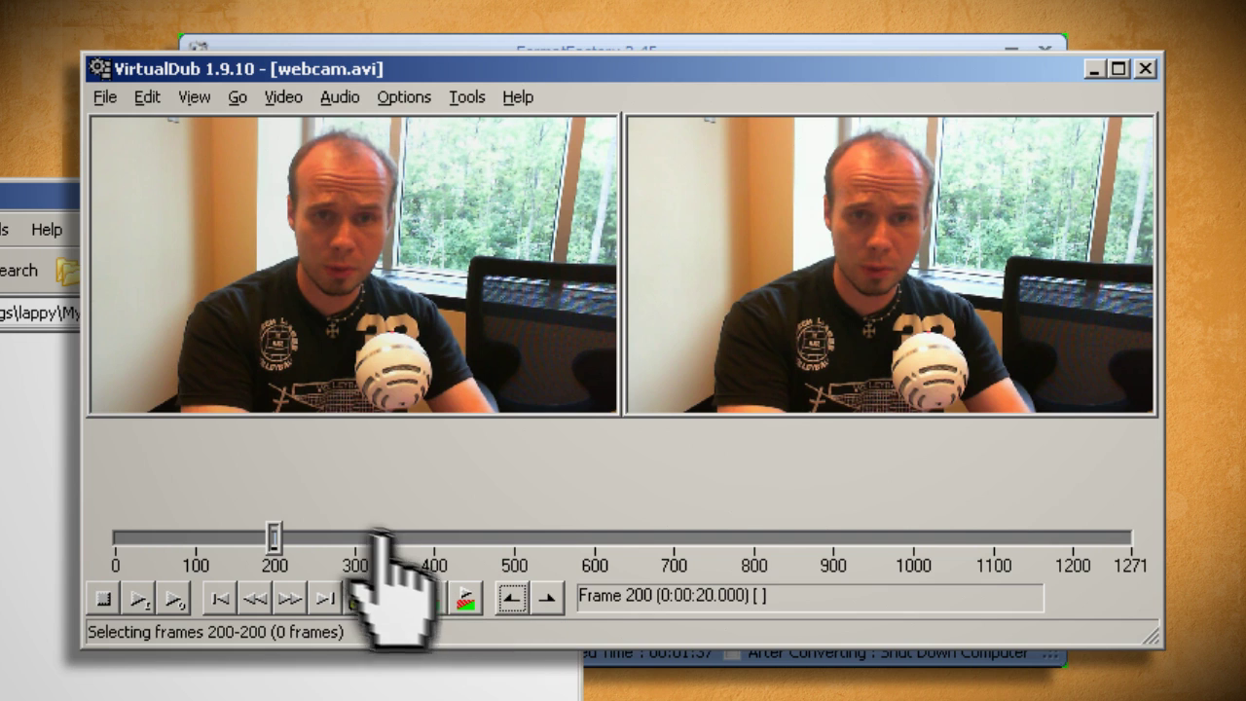
End the selection at frame 300 and save frames 200–300 as webcam_extracted.avi
click(348, 531)
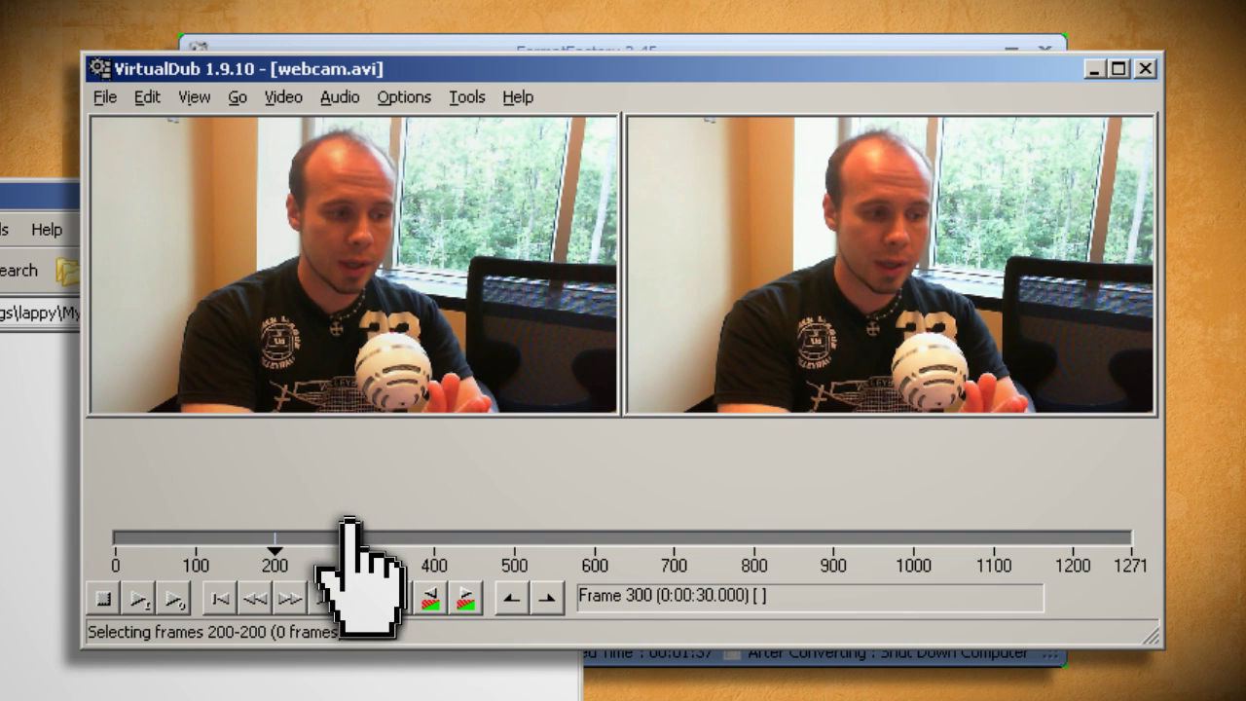
key(End)
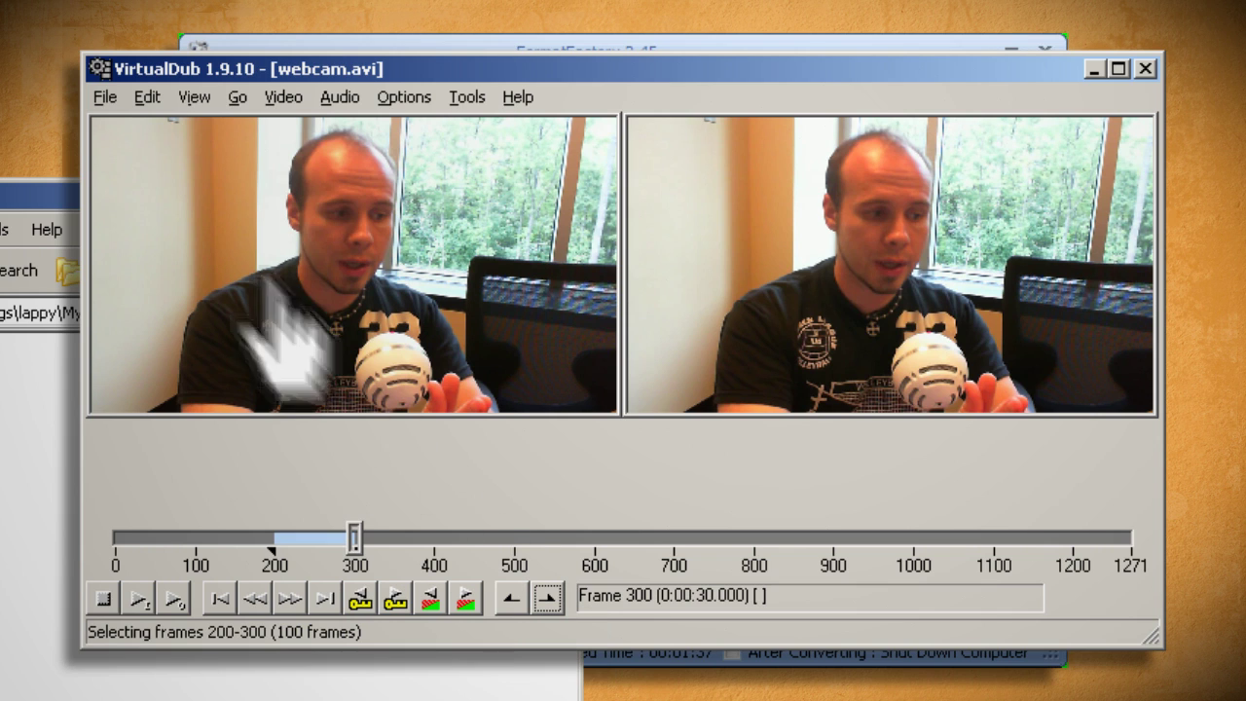
click(105, 96)
click(111, 148)
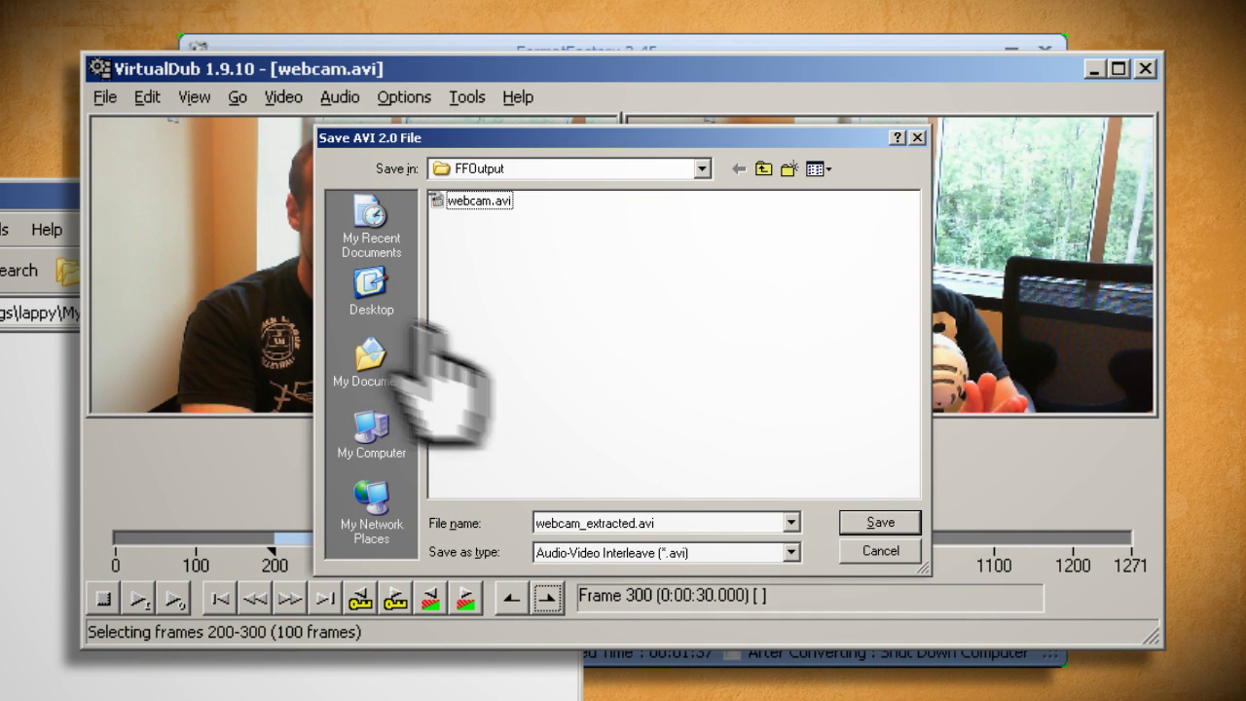
click(880, 521)
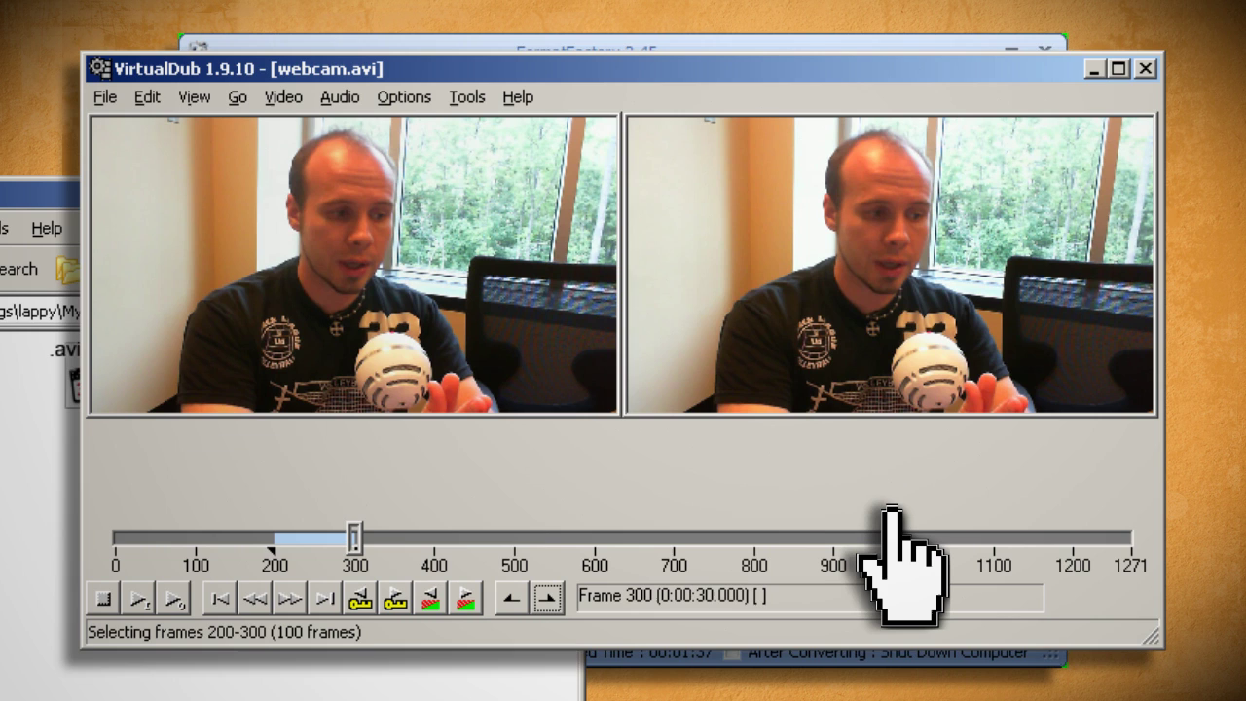
Save frames 2–200 as webcam01.avi, then delete that range from webcam.avi
click(109, 531)
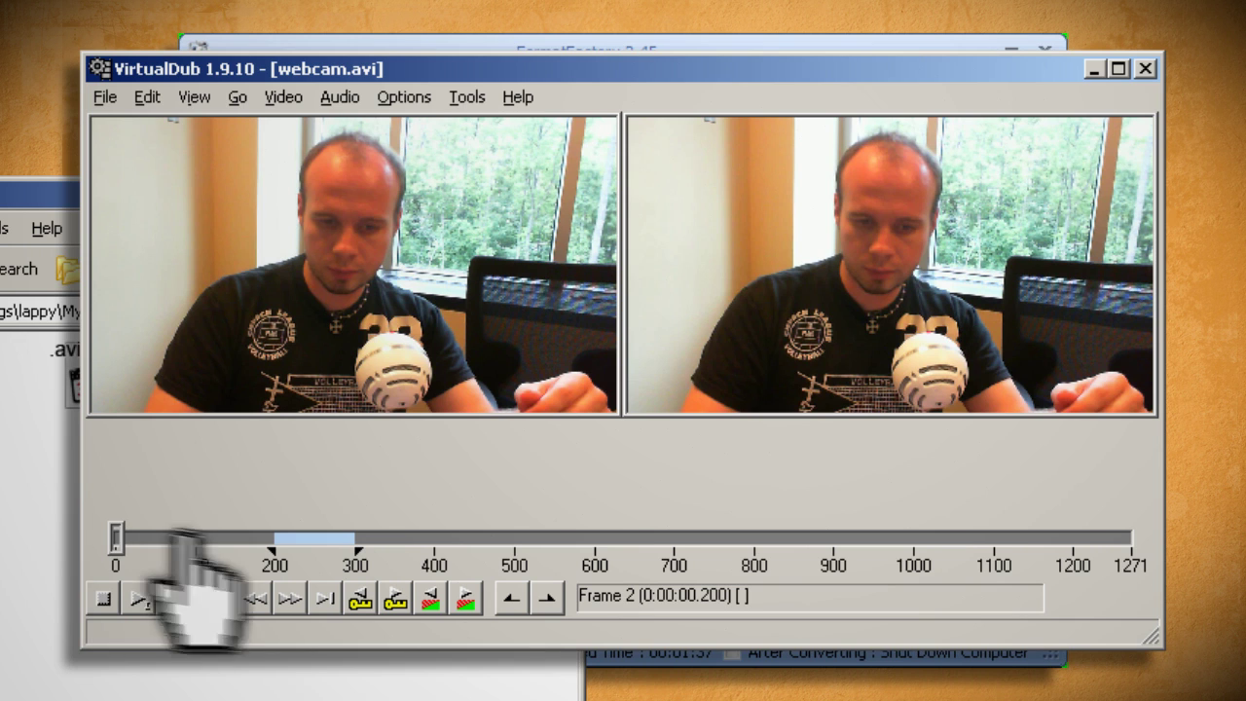
click(512, 598)
click(261, 531)
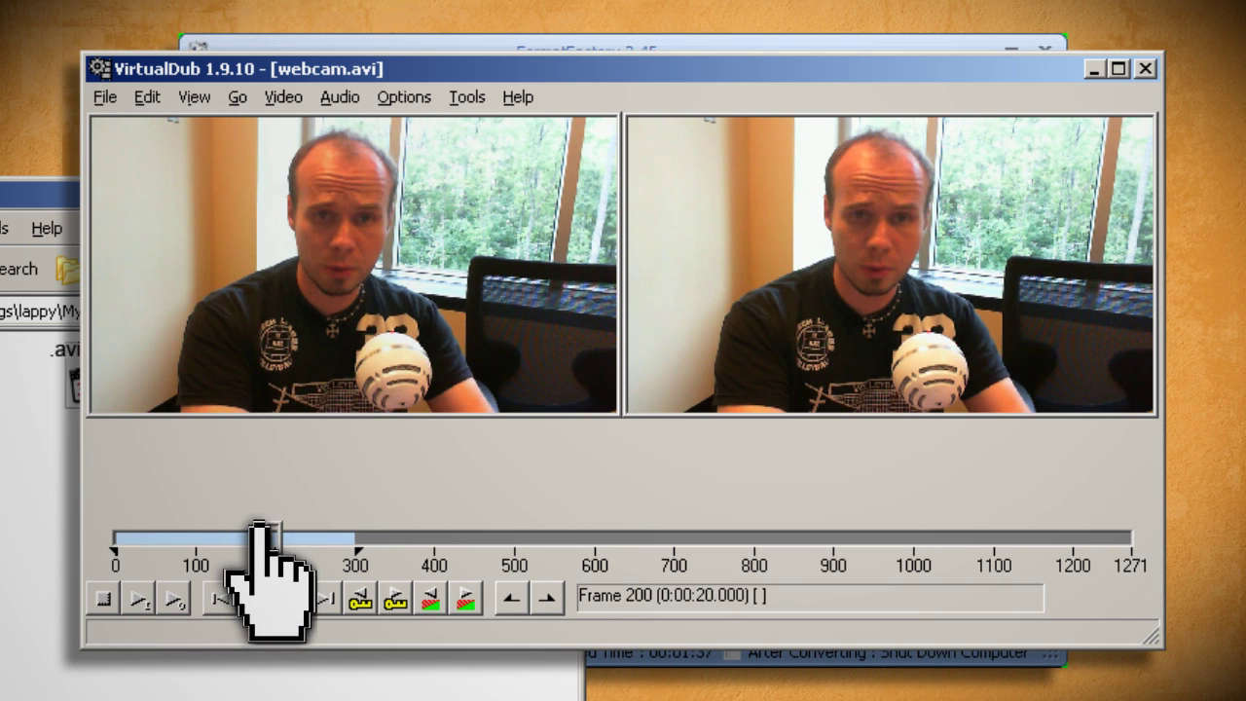
click(546, 596)
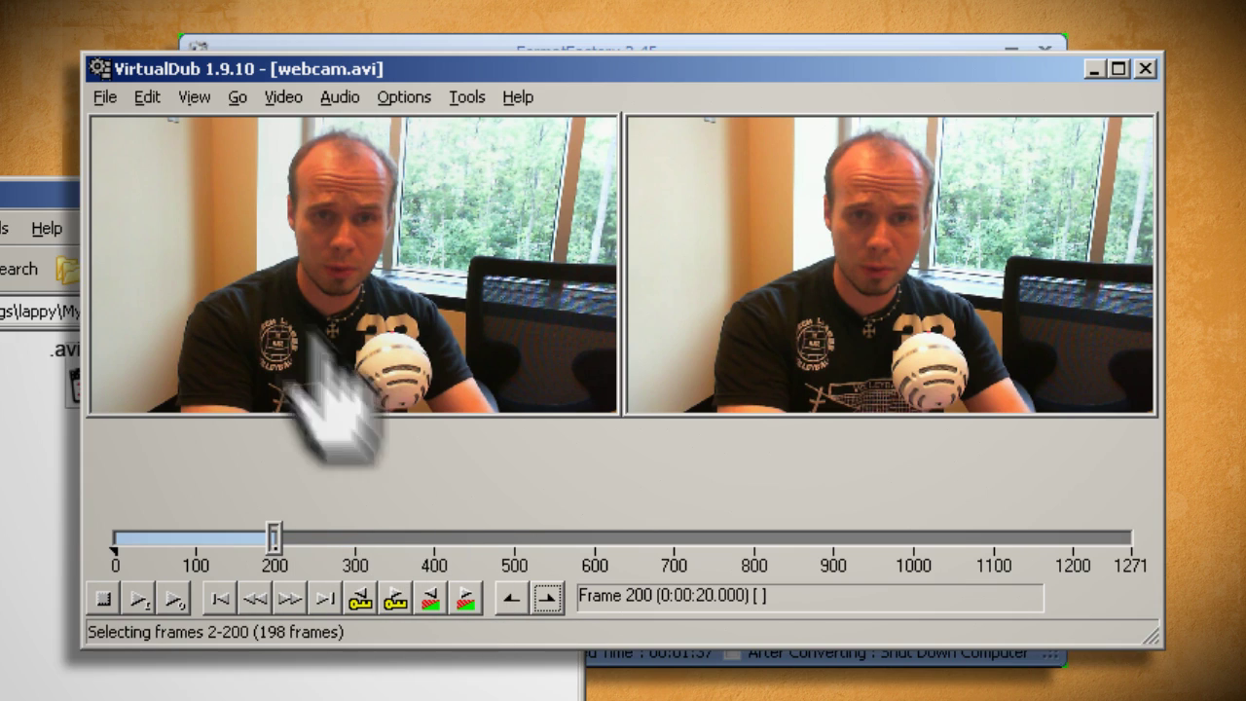
click(104, 97)
click(185, 251)
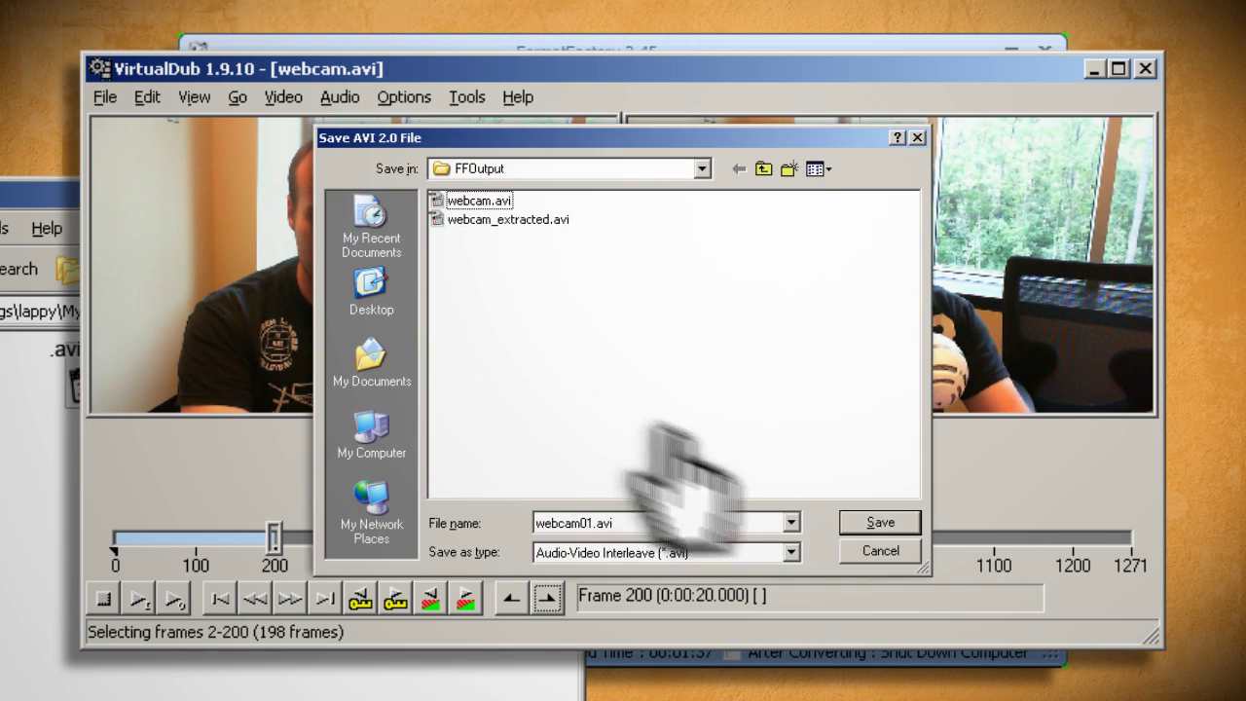
click(876, 518)
click(146, 98)
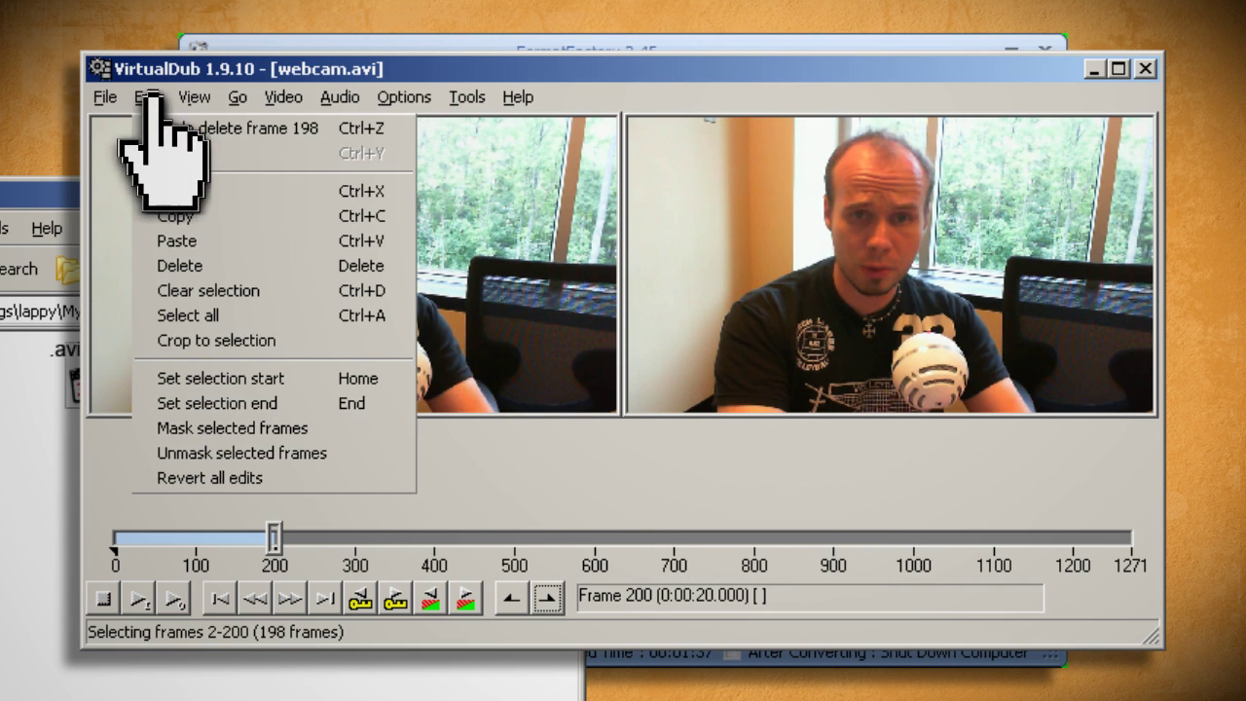
click(210, 264)
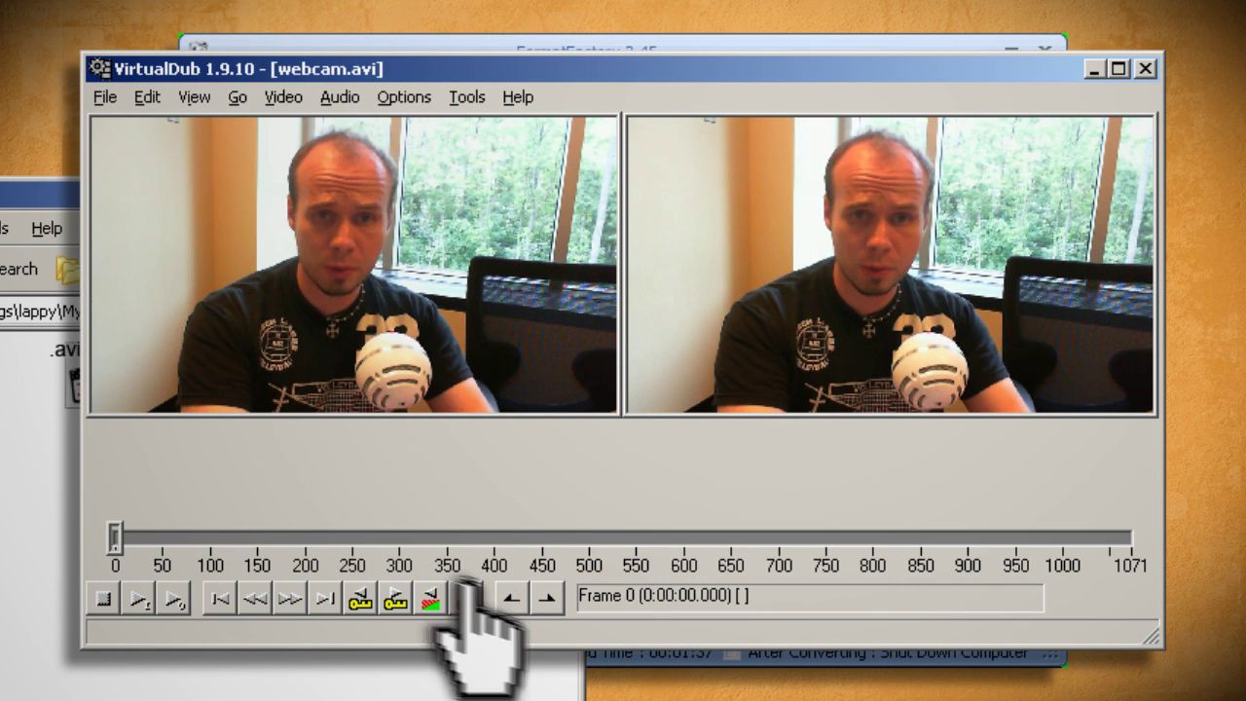
Select the next 200 frames and save them as webcam02.avi
click(305, 536)
click(547, 596)
click(105, 97)
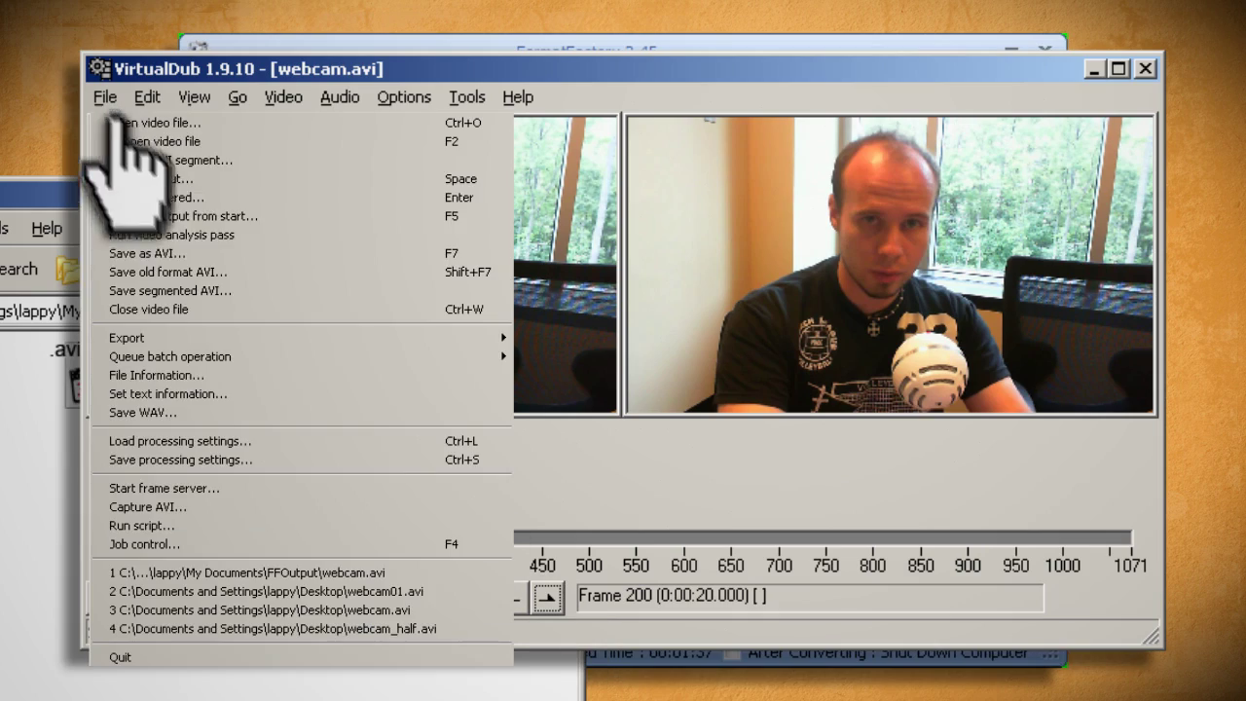
click(194, 250)
click(880, 522)
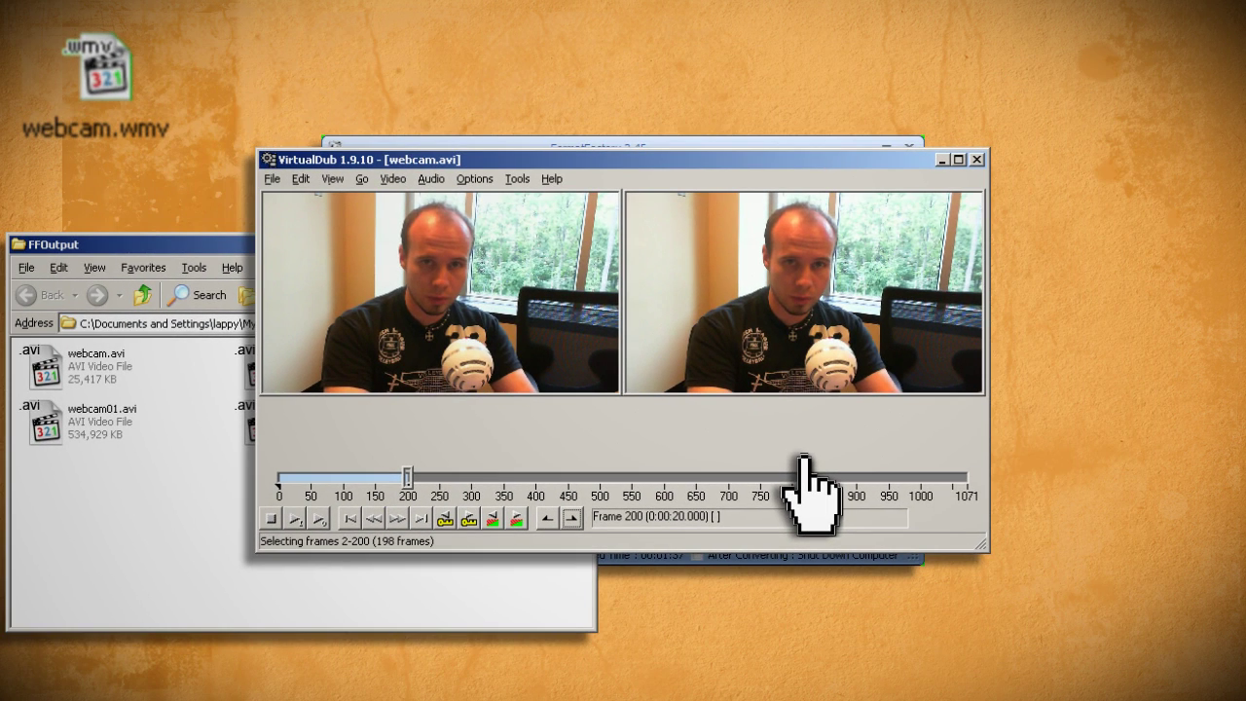
Restart VirtualDub and load webcam01.avi
click(976, 159)
double_click(600, 508)
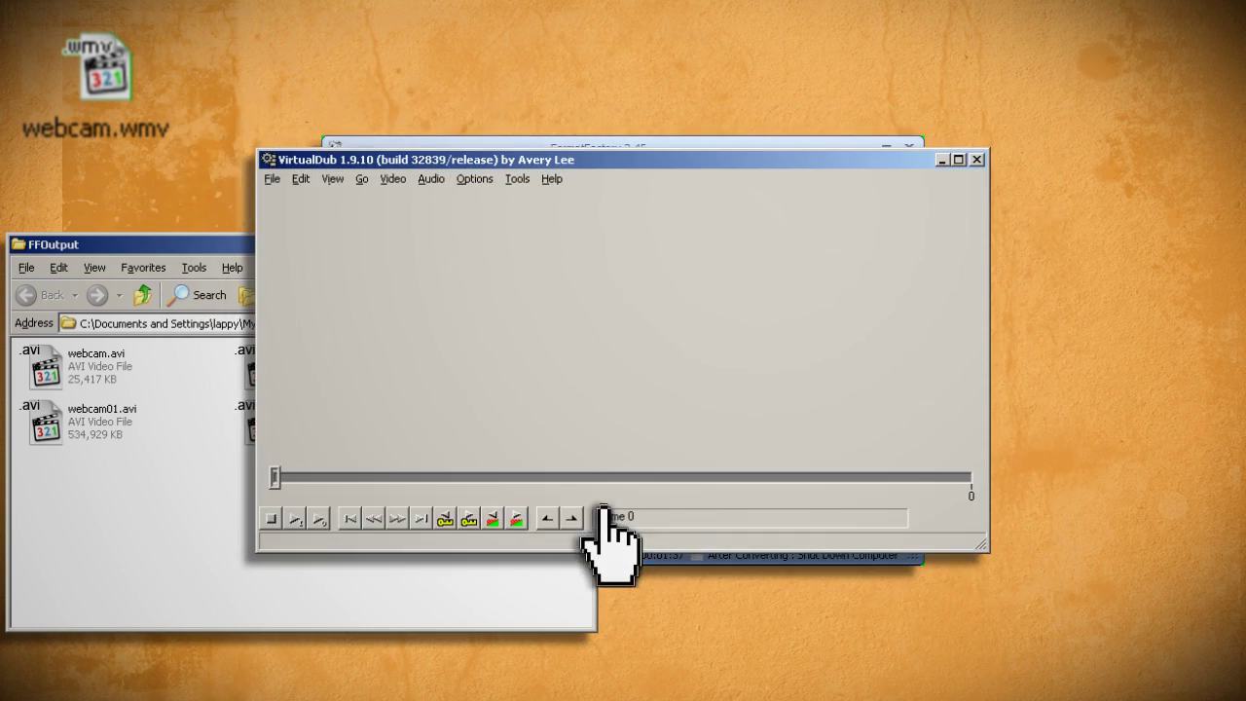
drag(278, 375, 439, 304)
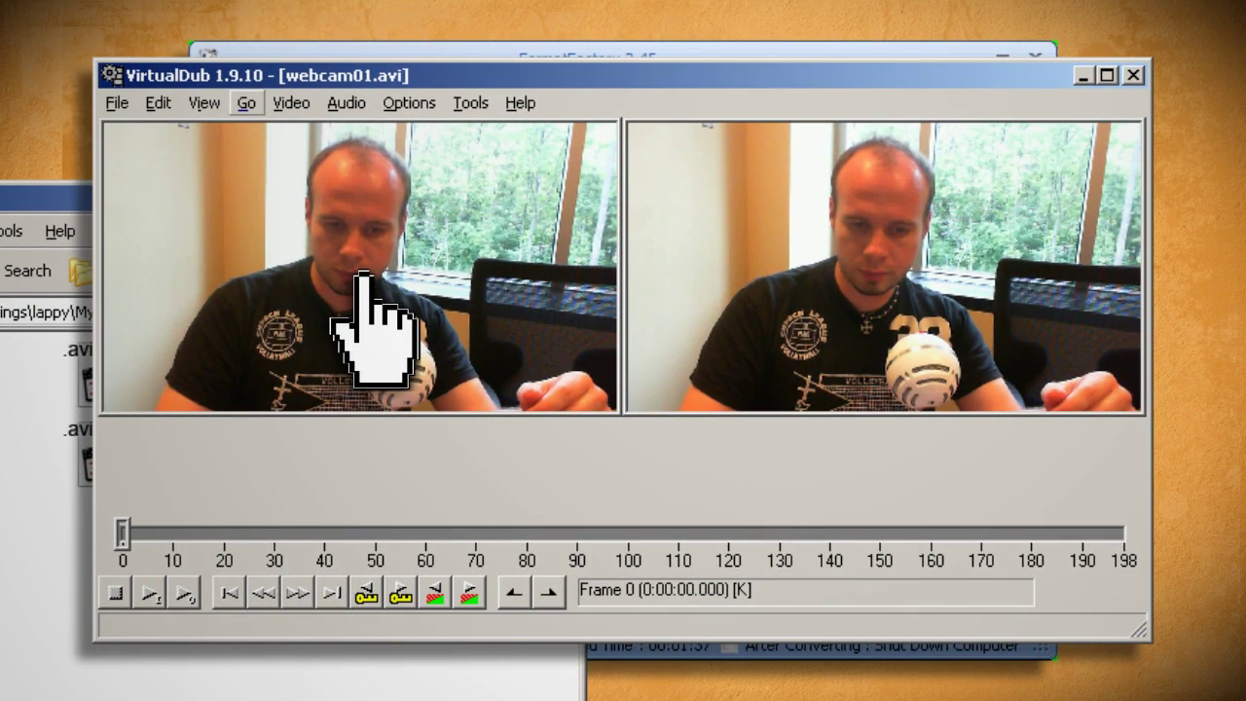
Append webcam02.avi as a segment after webcam01.avi, giving 398 frames
click(113, 101)
click(193, 156)
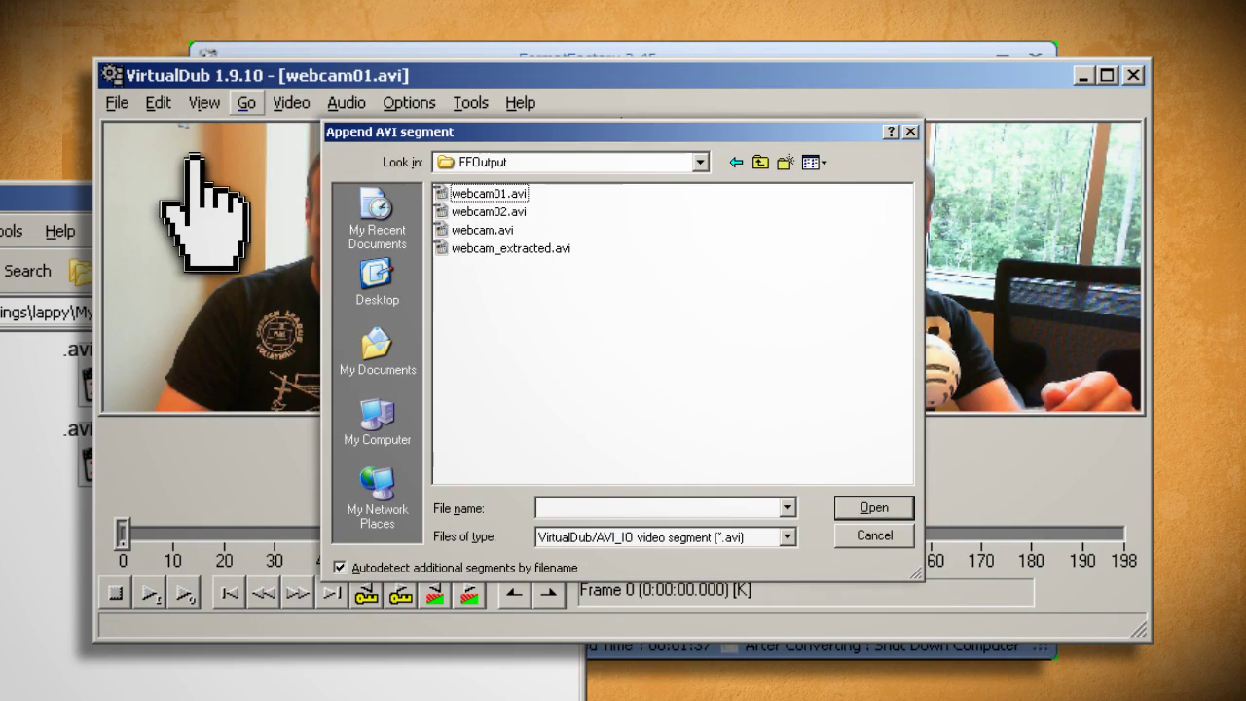
click(488, 211)
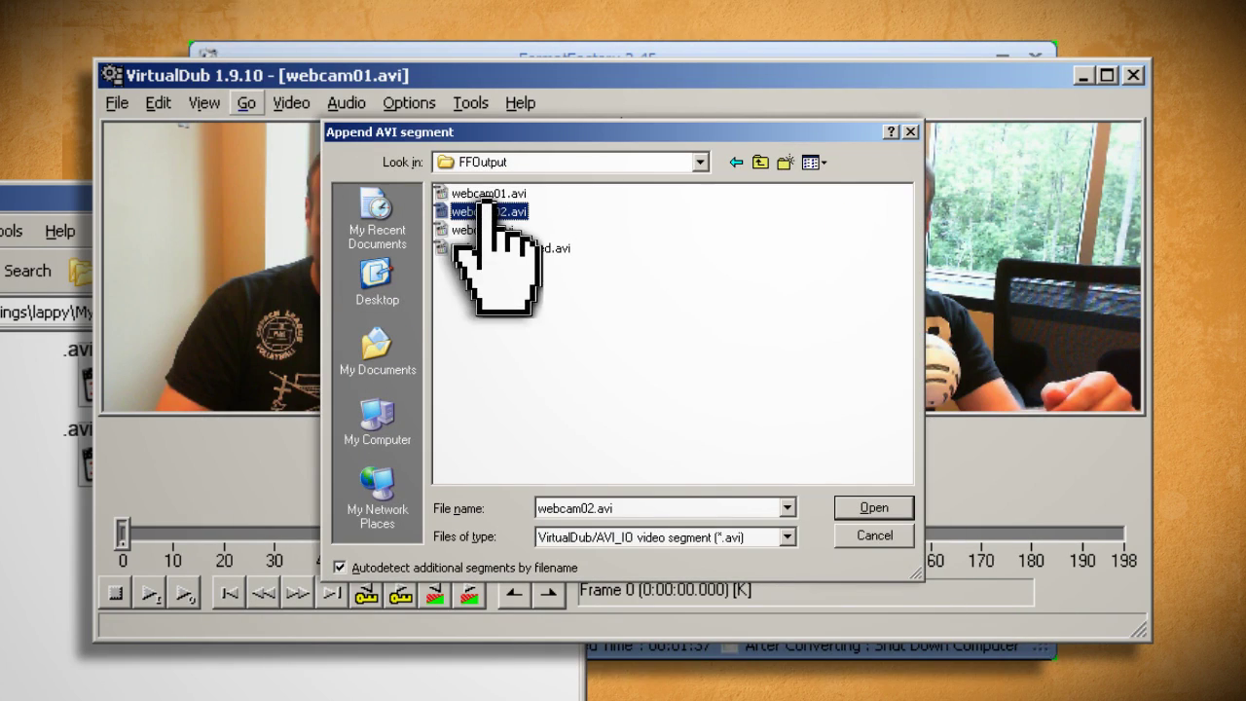
click(872, 506)
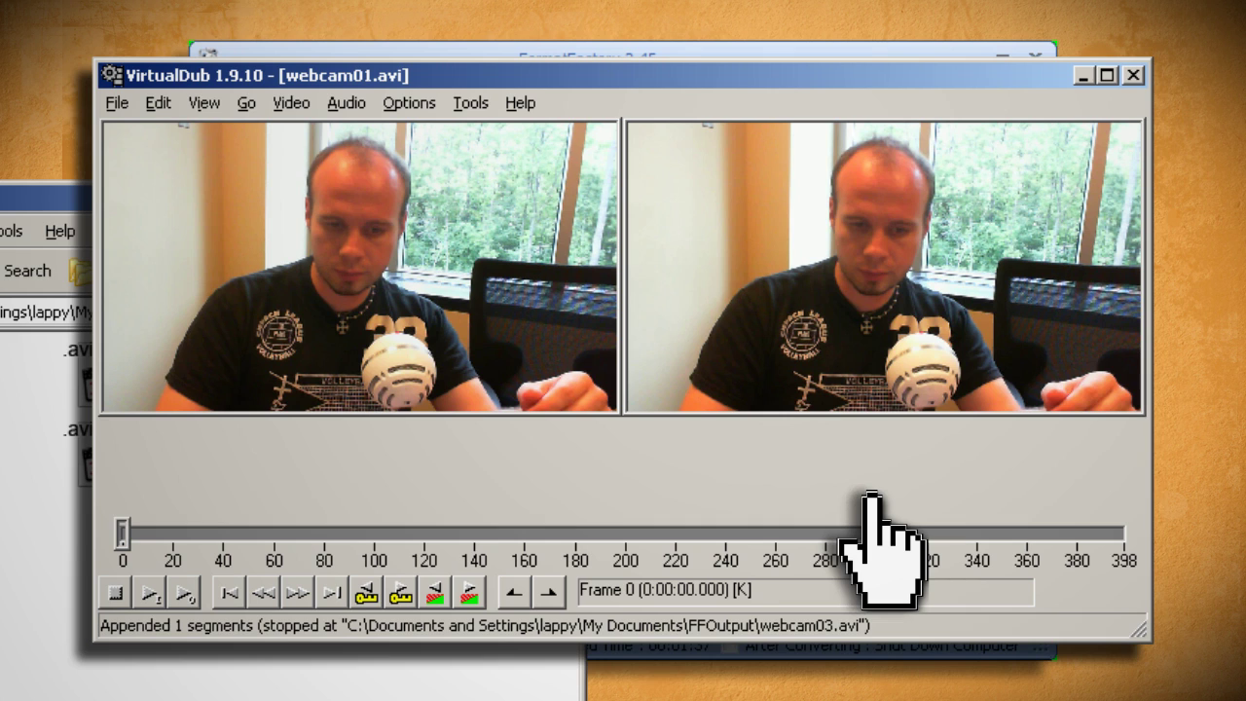
Save the joined video as webcam_joined.avi
click(115, 102)
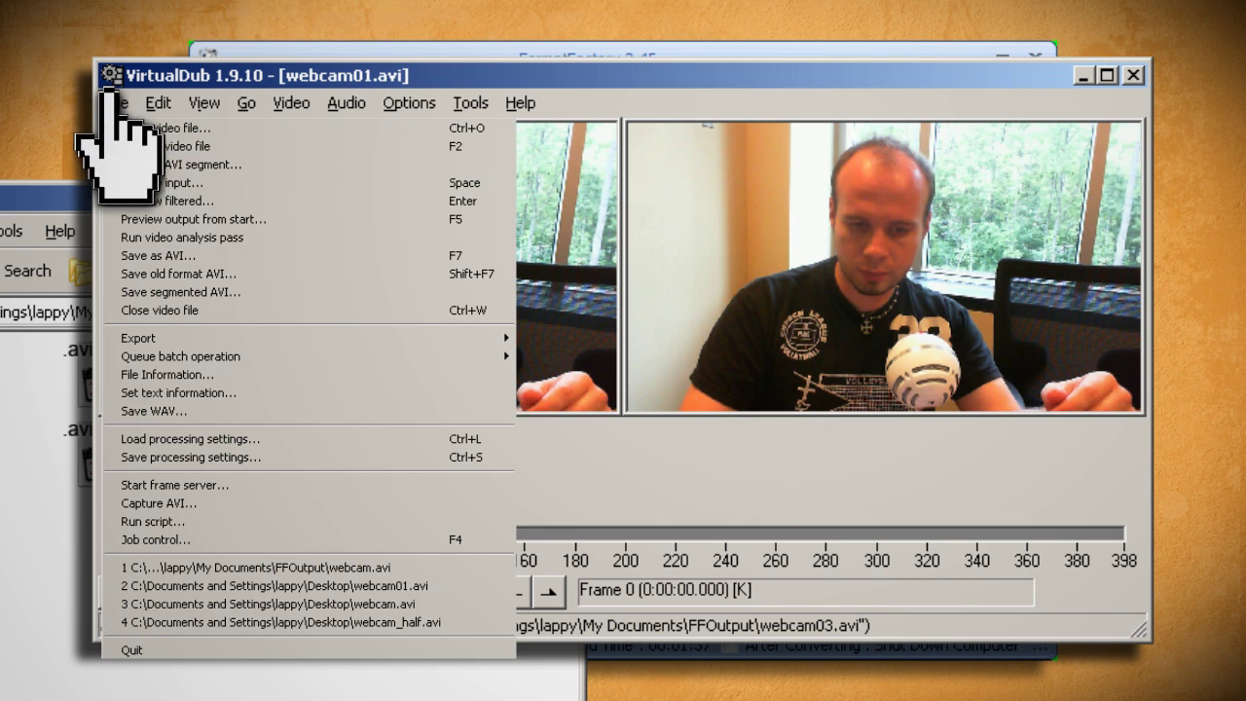
click(219, 251)
click(876, 526)
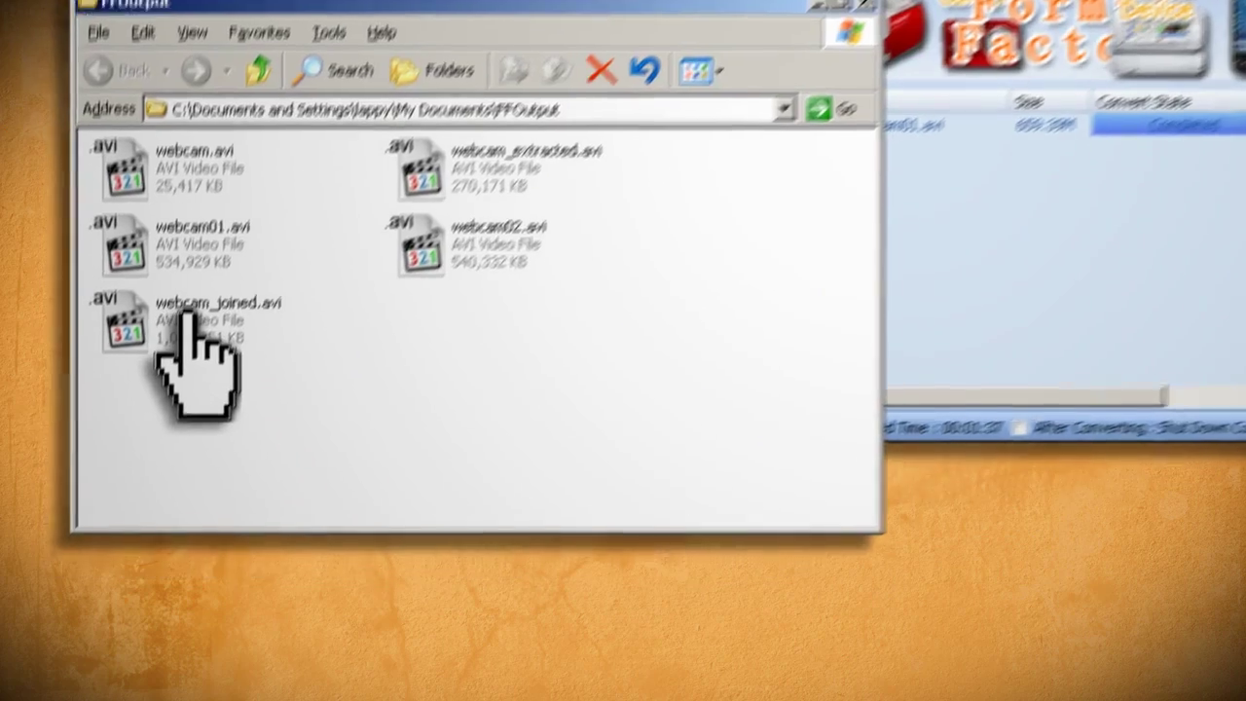
Check webcam_joined.avi's size (about 1.02 GB) in Properties, then drag it into Format Factory
right_click(216, 284)
click(289, 555)
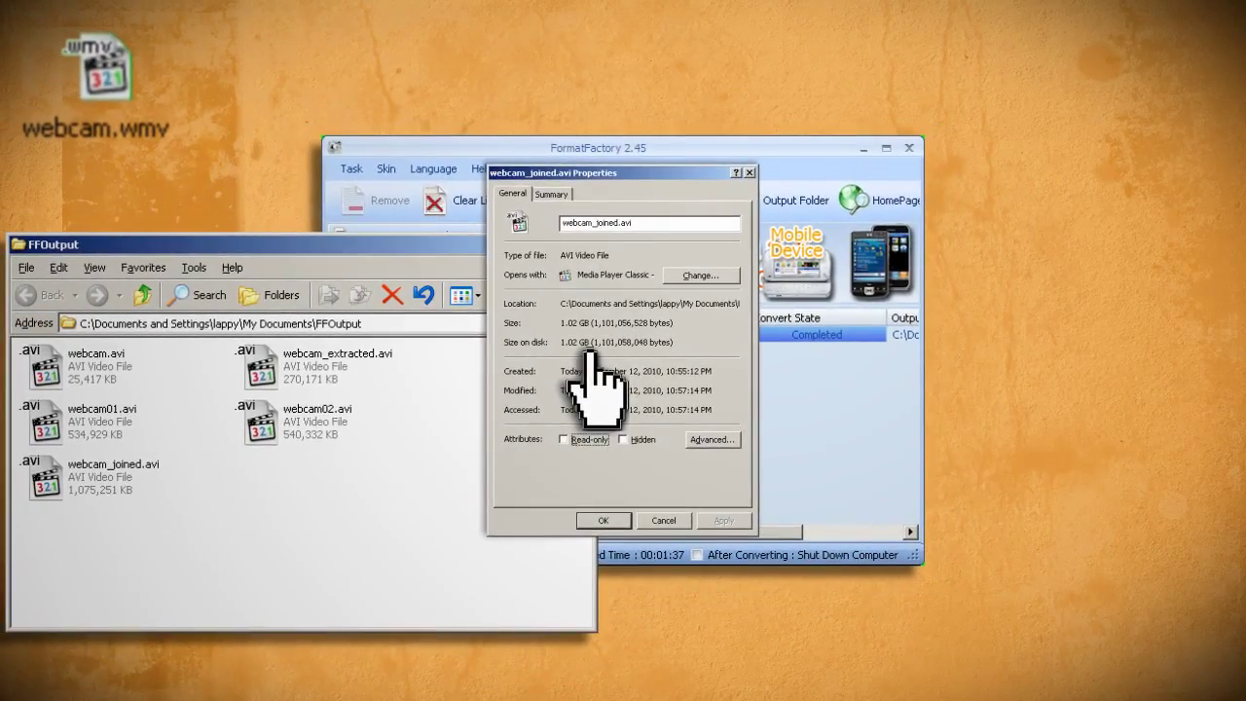
click(664, 519)
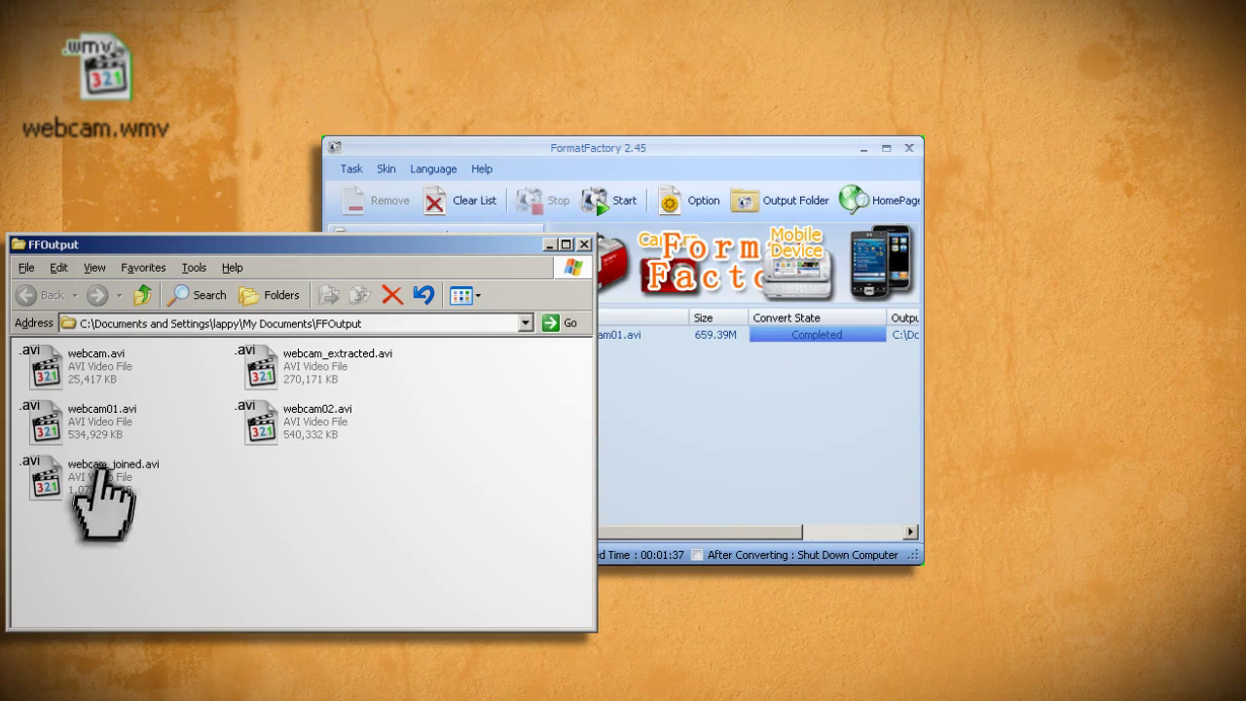
drag(34, 472, 687, 361)
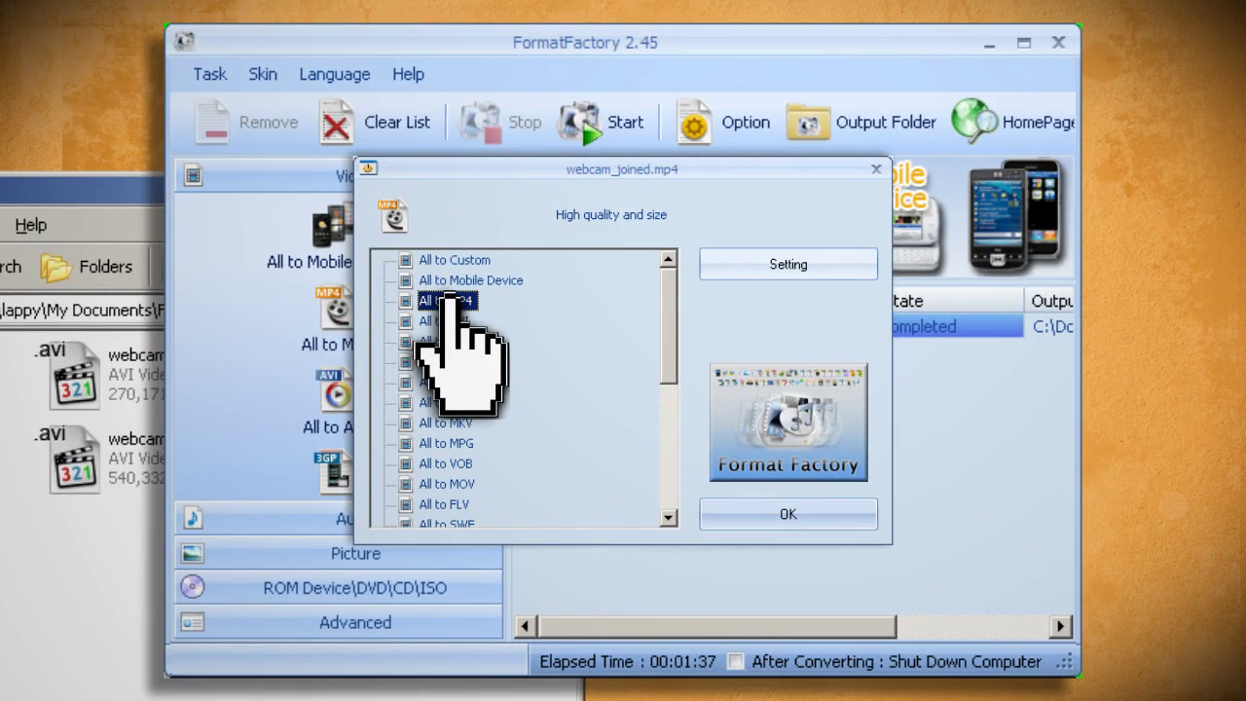
Confirm the All to MP4 conversion of webcam_joined.avi
click(789, 514)
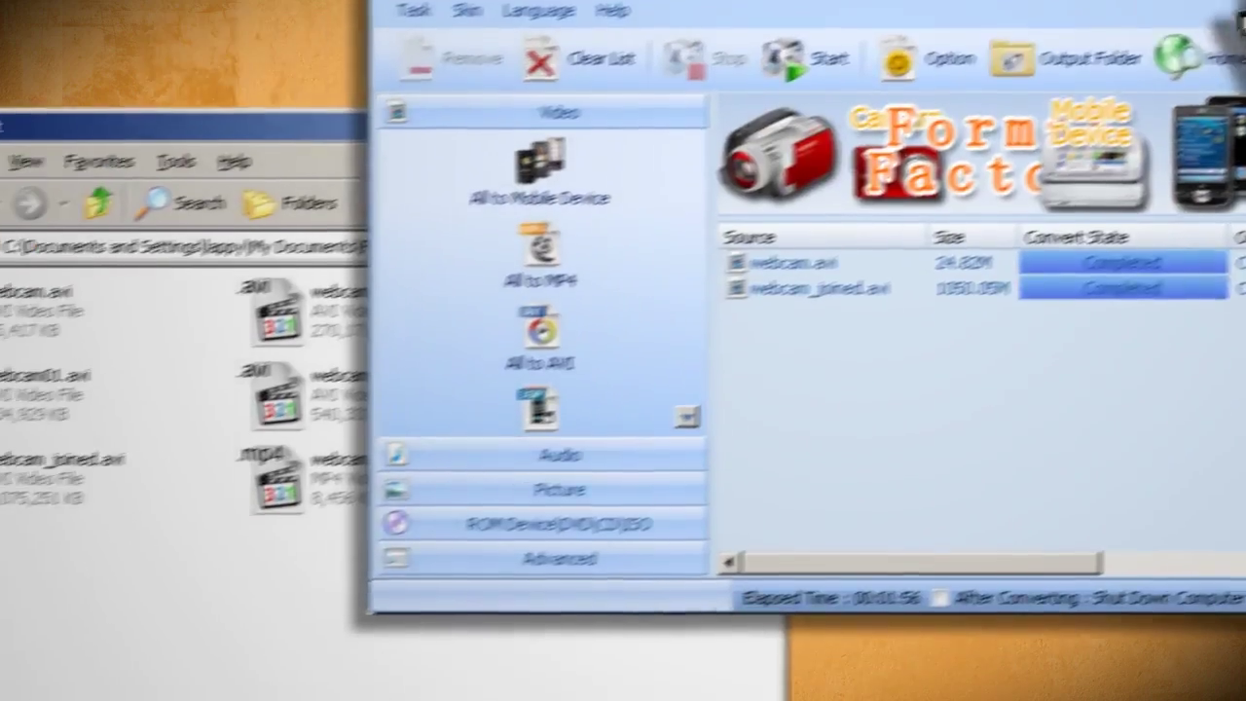